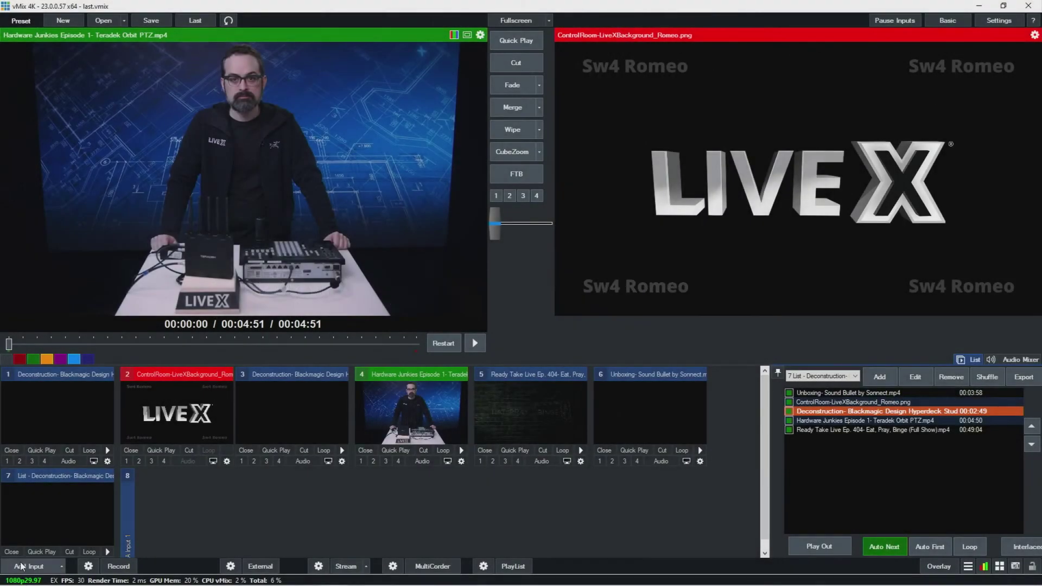
Start a new input and list the Local Desktop Capture sources under NDI / Desktop Capture
left_click(20, 567)
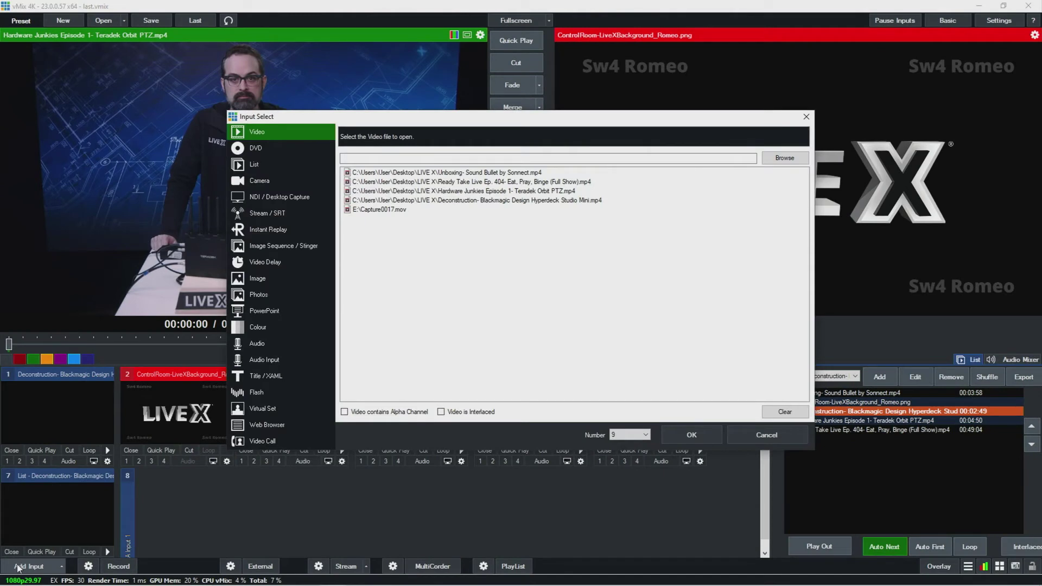
left_click(265, 198)
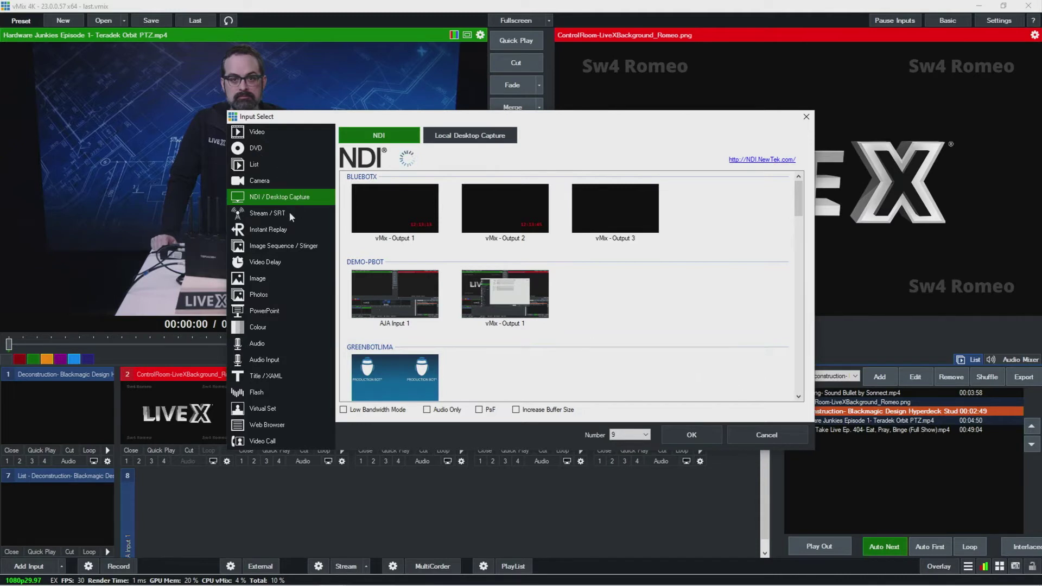
left_click(470, 135)
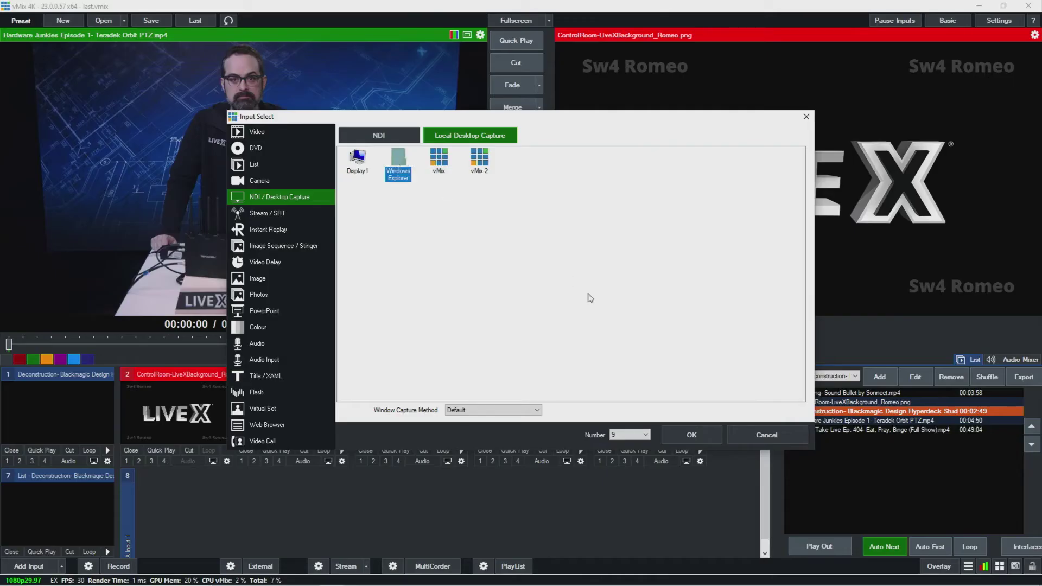
Add the Windows Explorer Desktop Capture as input 9, preview it, then close it
left_click(687, 438)
left_click(237, 494)
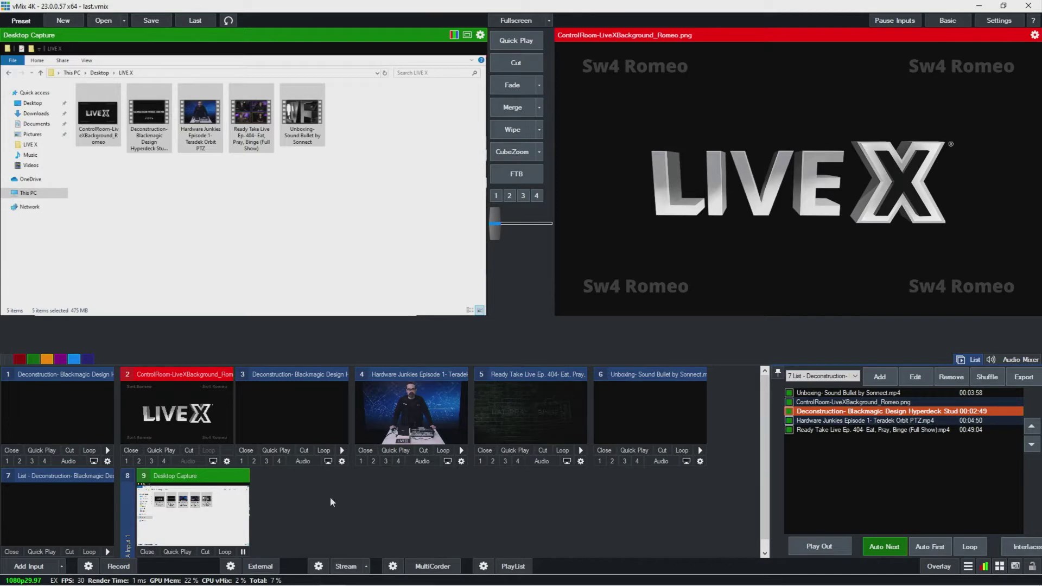
scroll(280, 517, "down", 1)
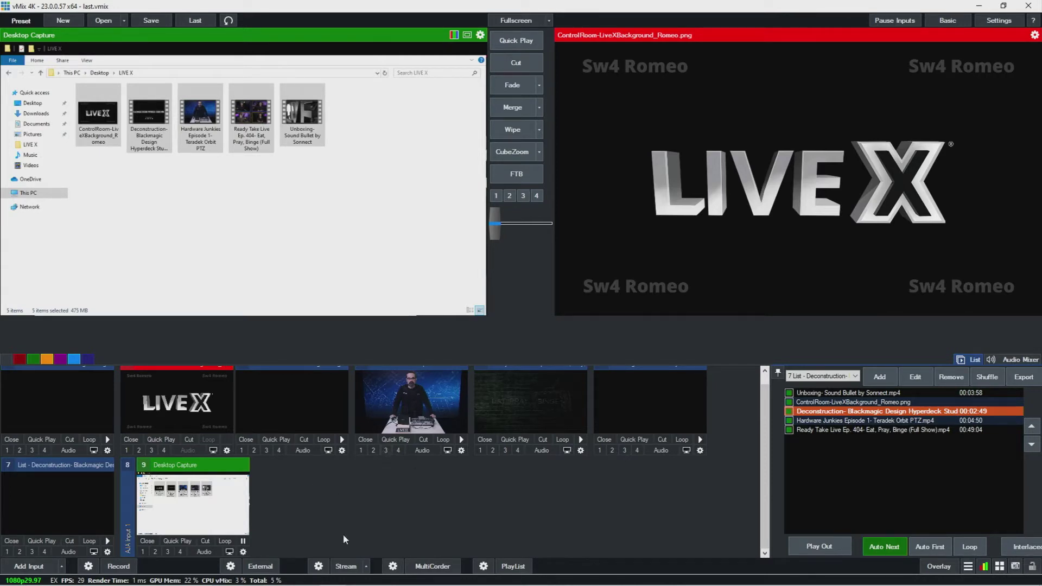
left_click(147, 540)
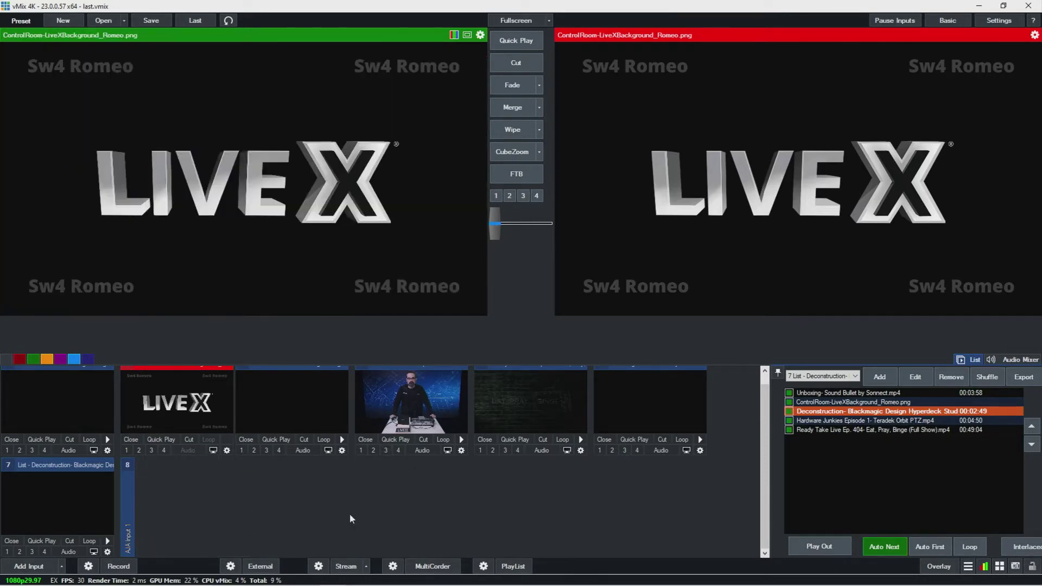
Start a new Stream / SRT input with Stream Type set to VLC (RTMP, UDP, RTP, RTSP, TS)
left_click(28, 566)
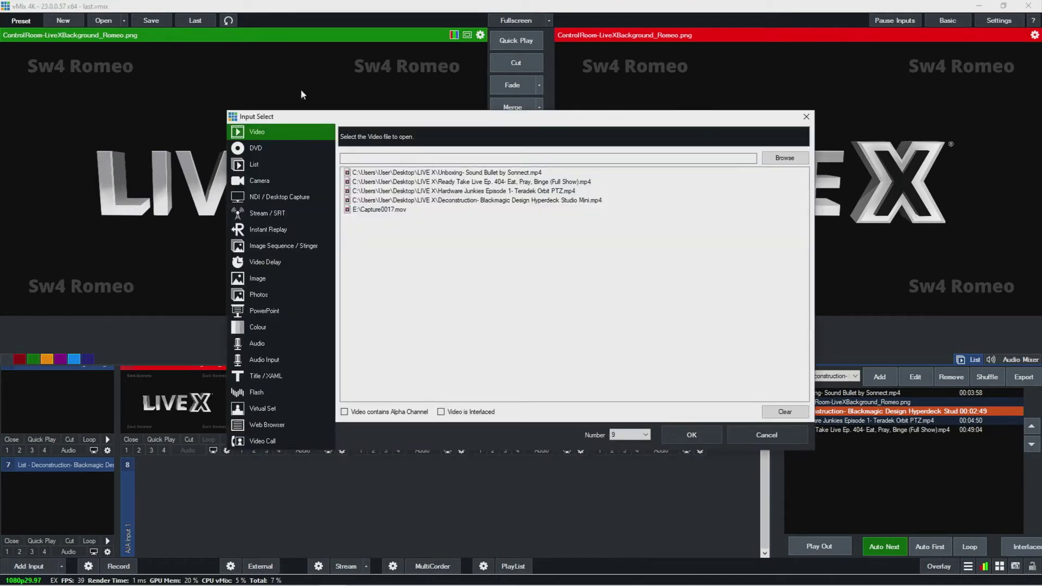
left_click(282, 220)
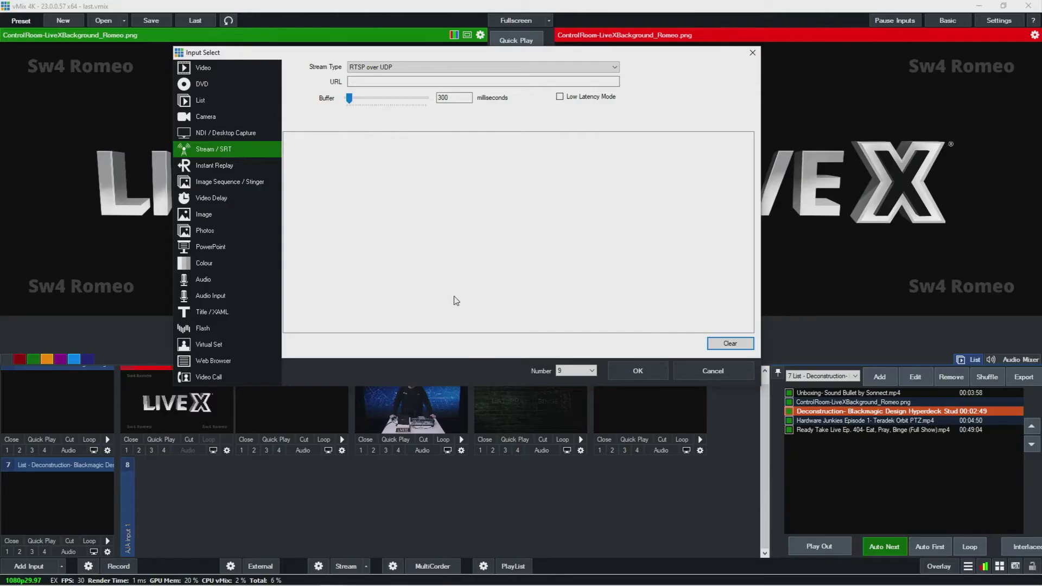
left_click(395, 68)
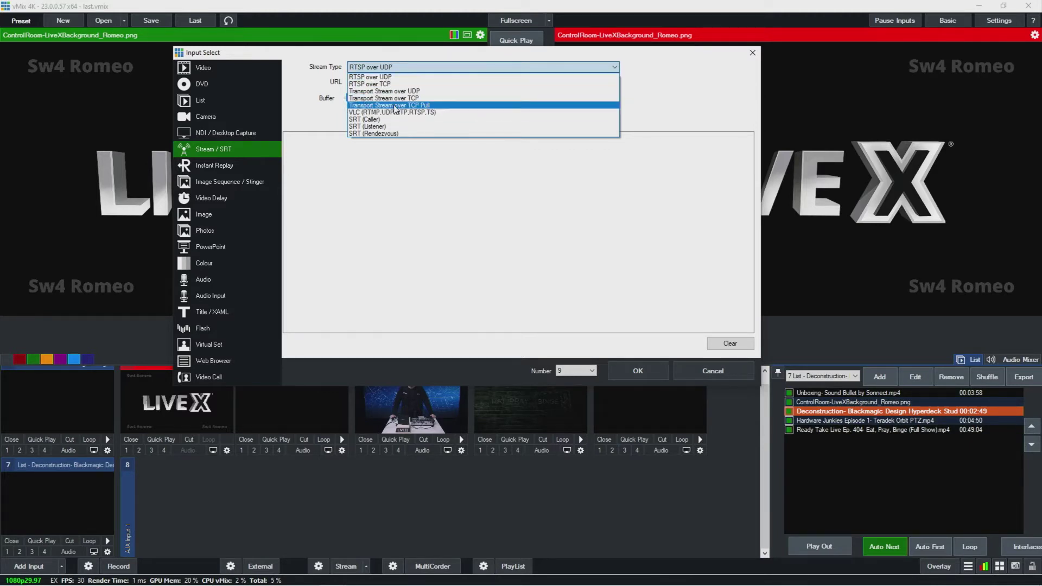
left_click(379, 112)
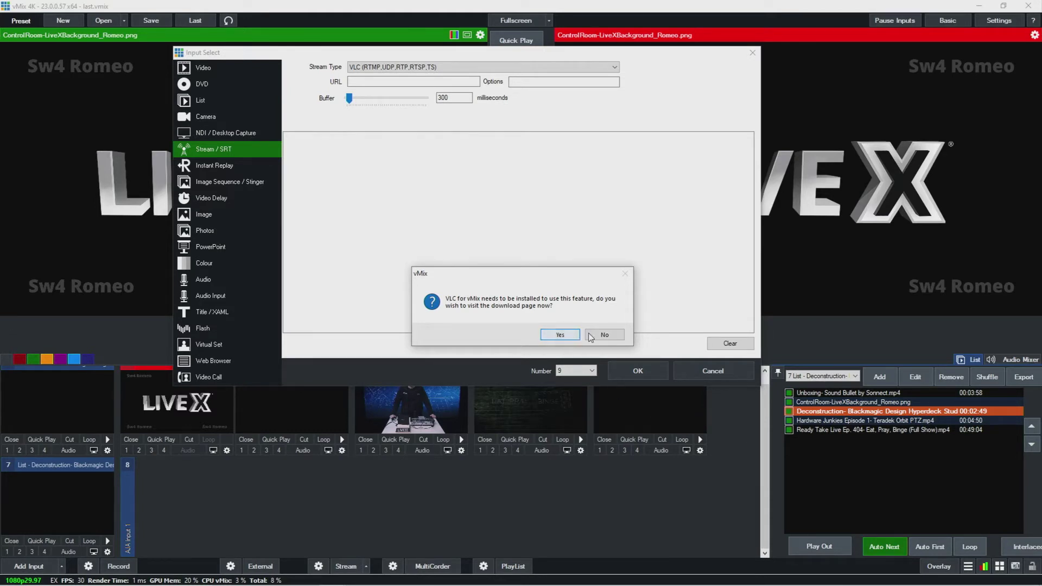
Decline the VLC download so Stream Type reverts to RTSP over UDP
left_click(602, 335)
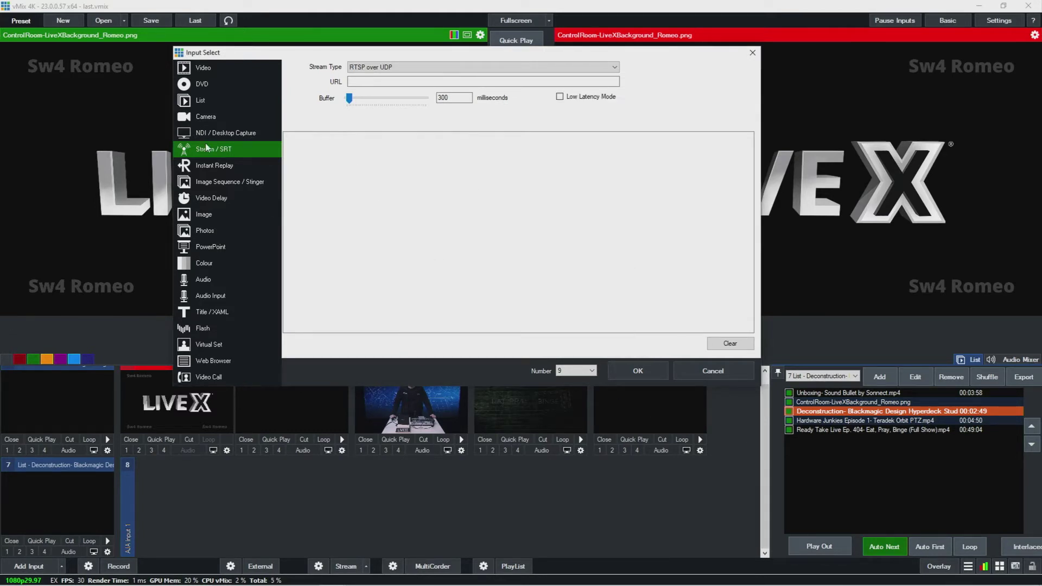
left_click(397, 68)
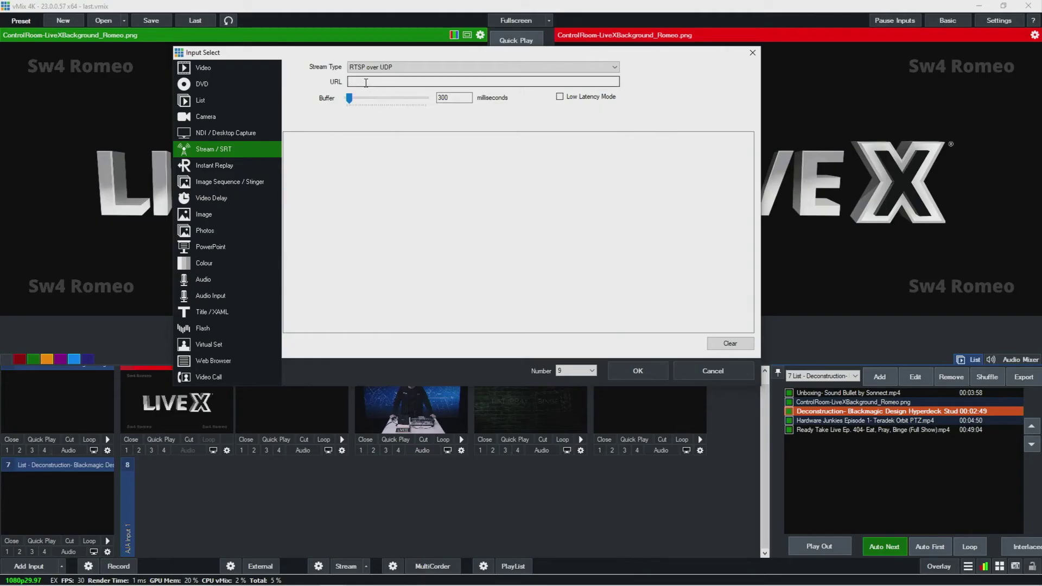
Try SRT (Caller) through its Port, Latency and Decoder Delay fields, then switch to Instant Replay
left_click(375, 67)
left_click(376, 119)
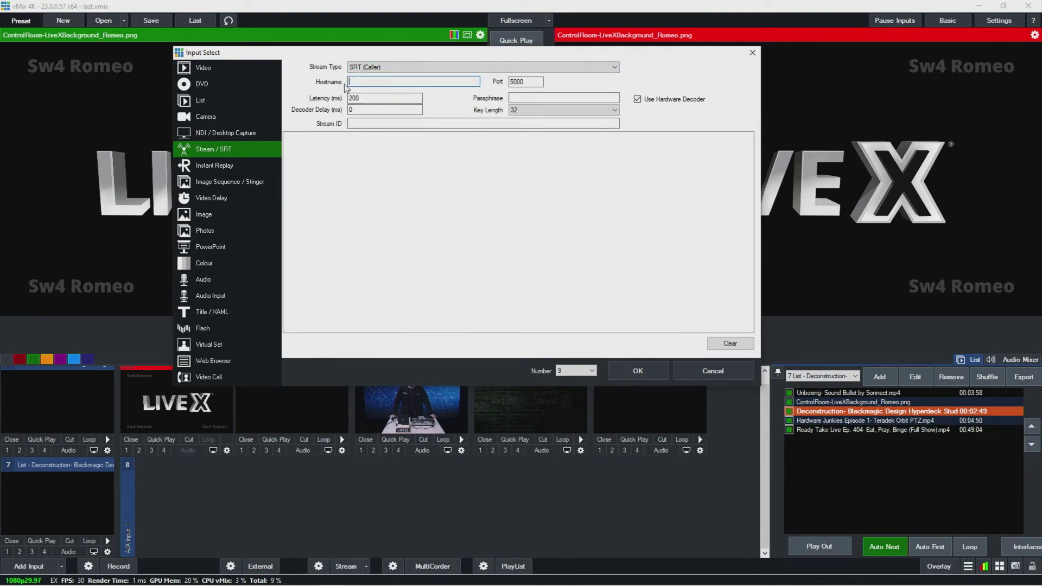
left_click(531, 82)
key("Tab")
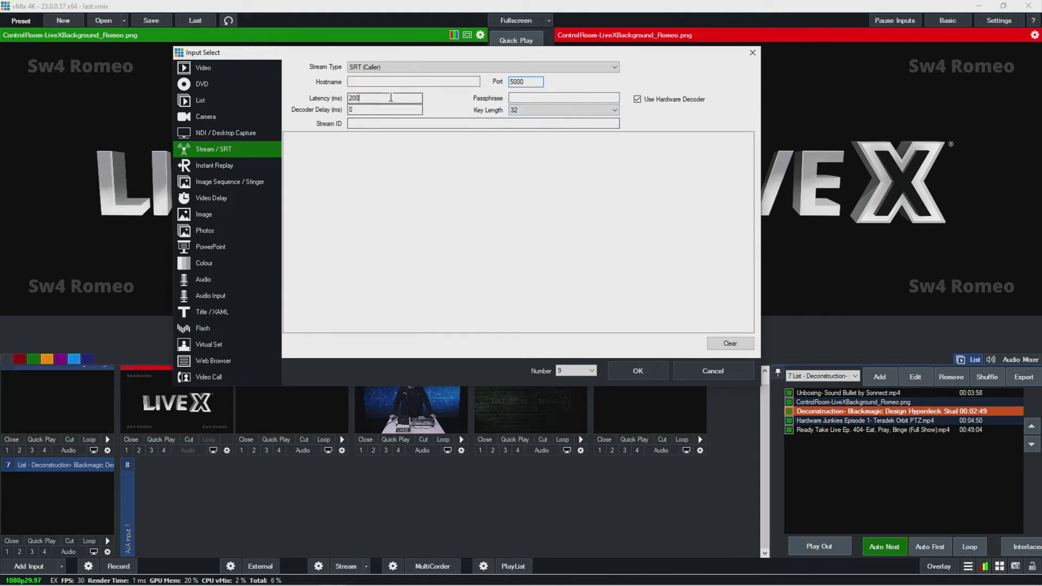
key("Tab")
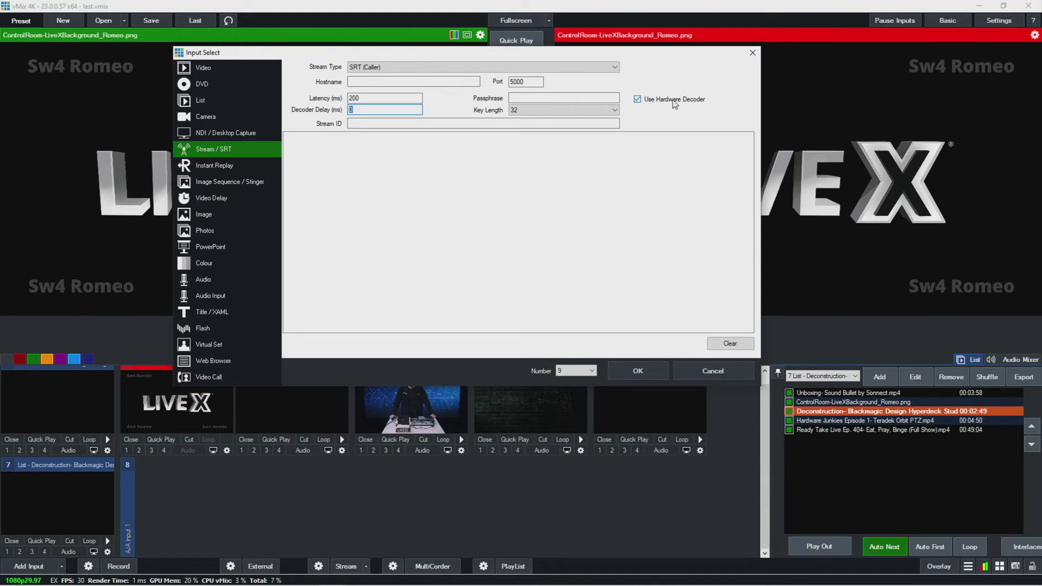
left_click(239, 166)
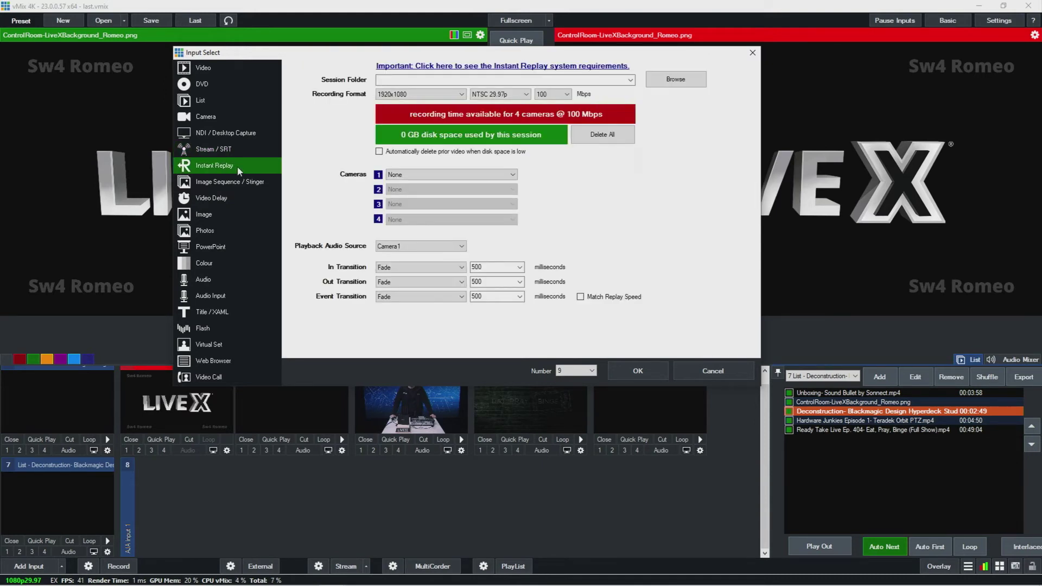
Set replay camera 1 to Output 1 and keep Camera1 as the playback audio source
key("Tab")
left_click(442, 175)
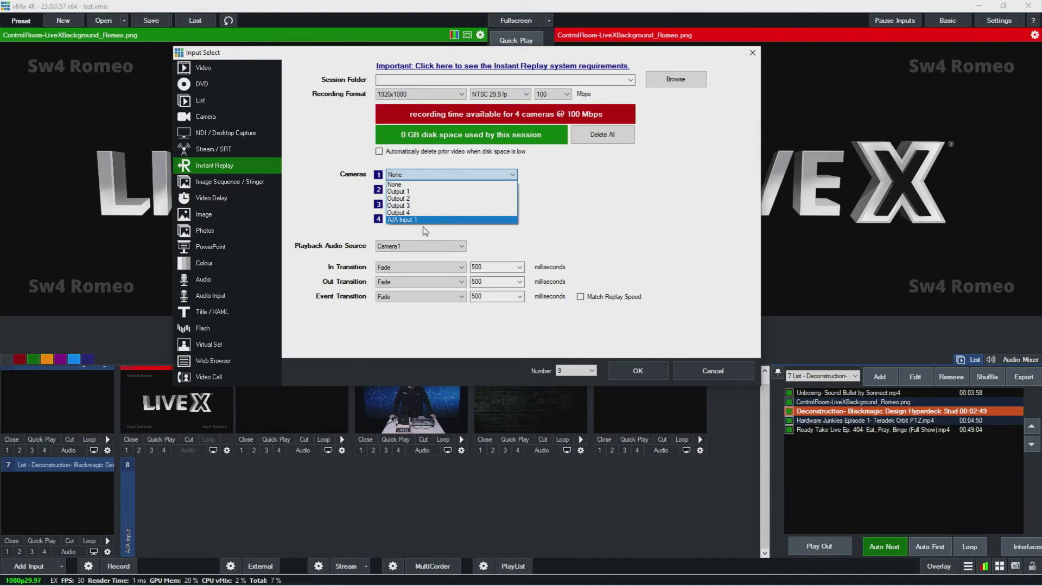
left_click(478, 192)
left_click(438, 246)
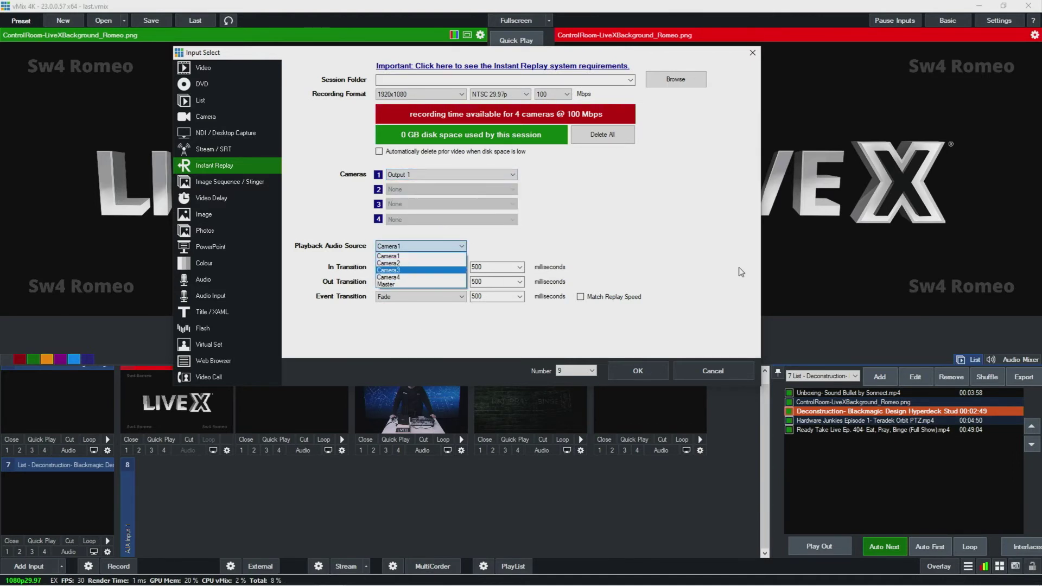
left_click(651, 242)
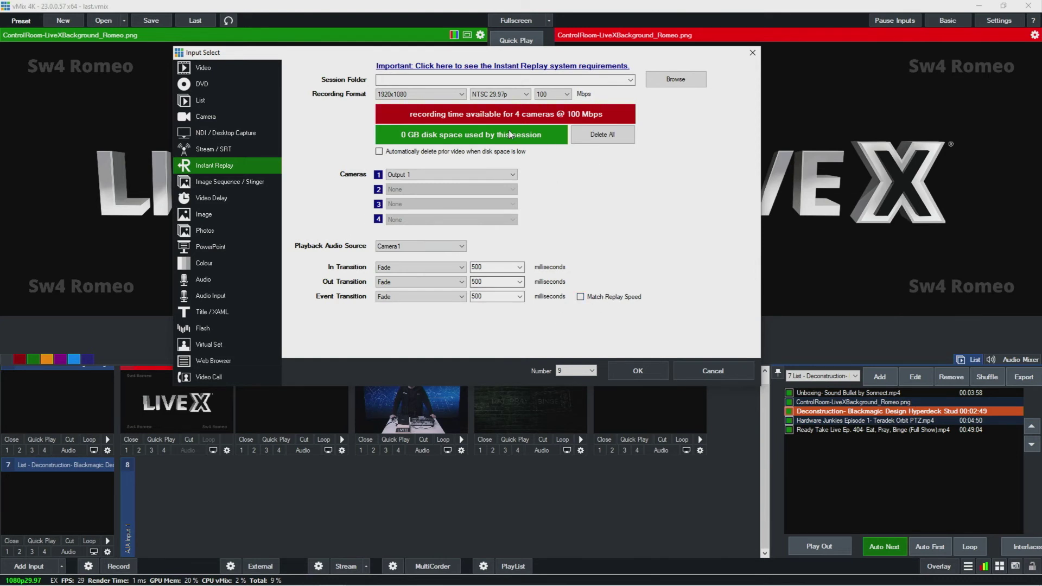
left_click(676, 79)
Try the Desktop and LIVE X as the session folder, dismissing each folder-in-use error
left_click(47, 95)
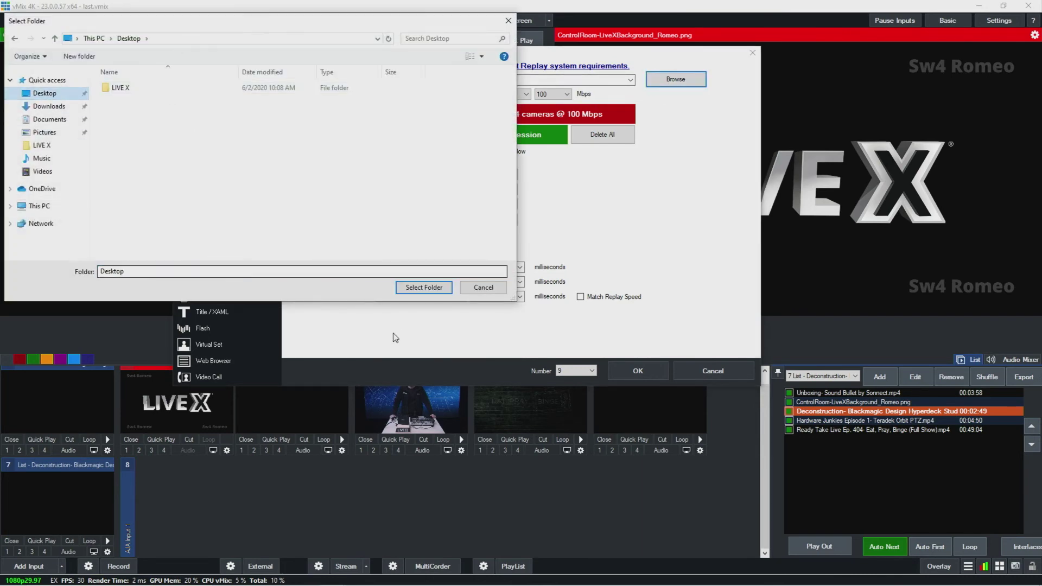
left_click(419, 287)
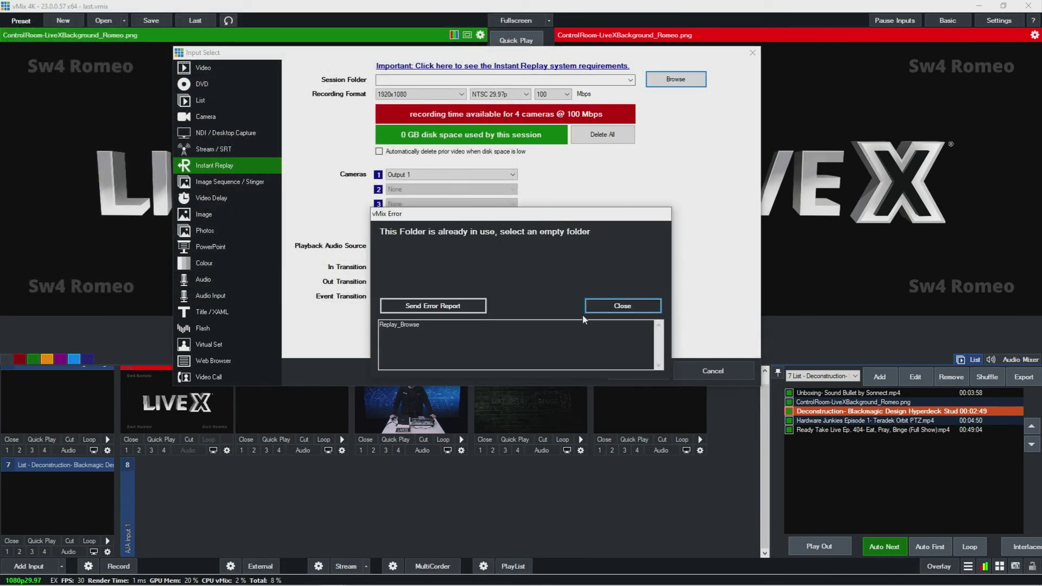
left_click(623, 306)
left_click(685, 78)
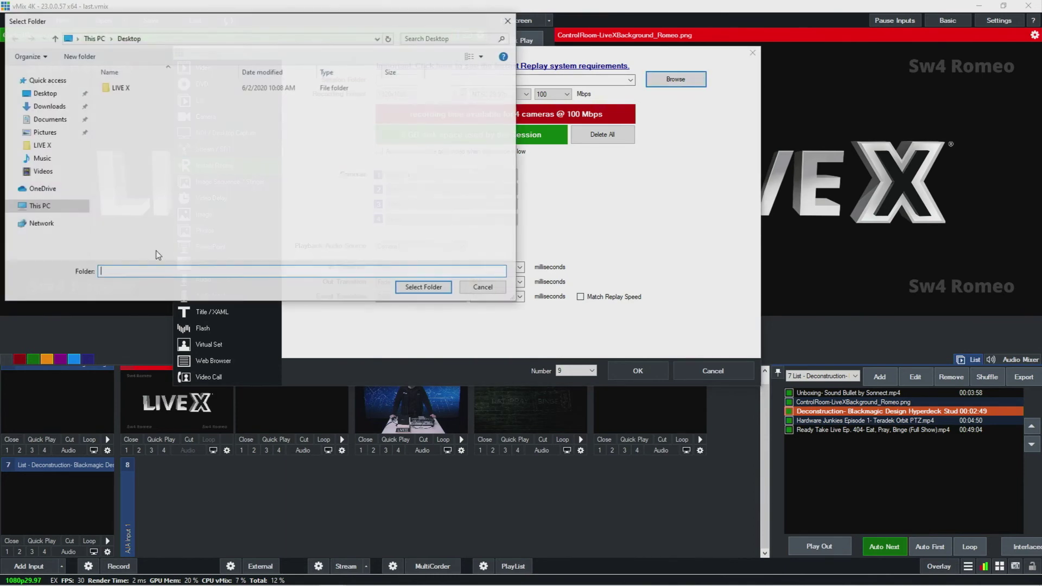
left_click(43, 145)
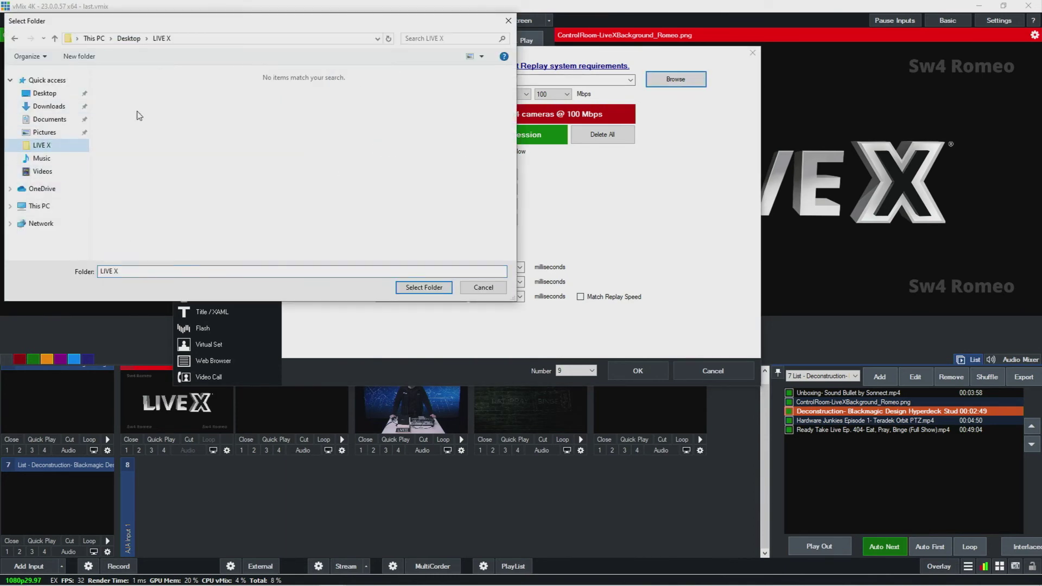
left_click(424, 287)
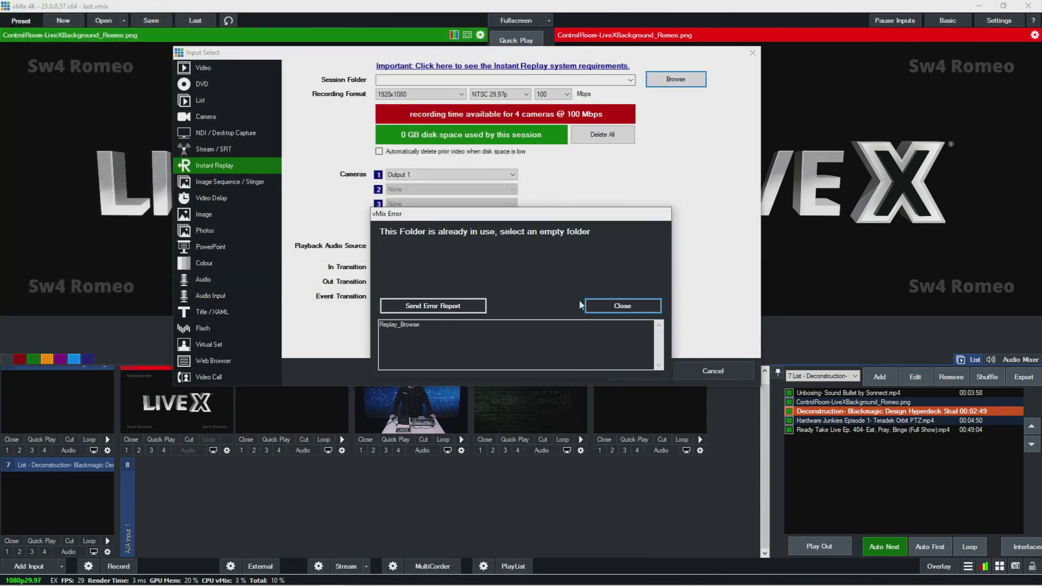
left_click(622, 306)
Create a new Desktop folder named 'Replay' and select it as the session folder
left_click(701, 79)
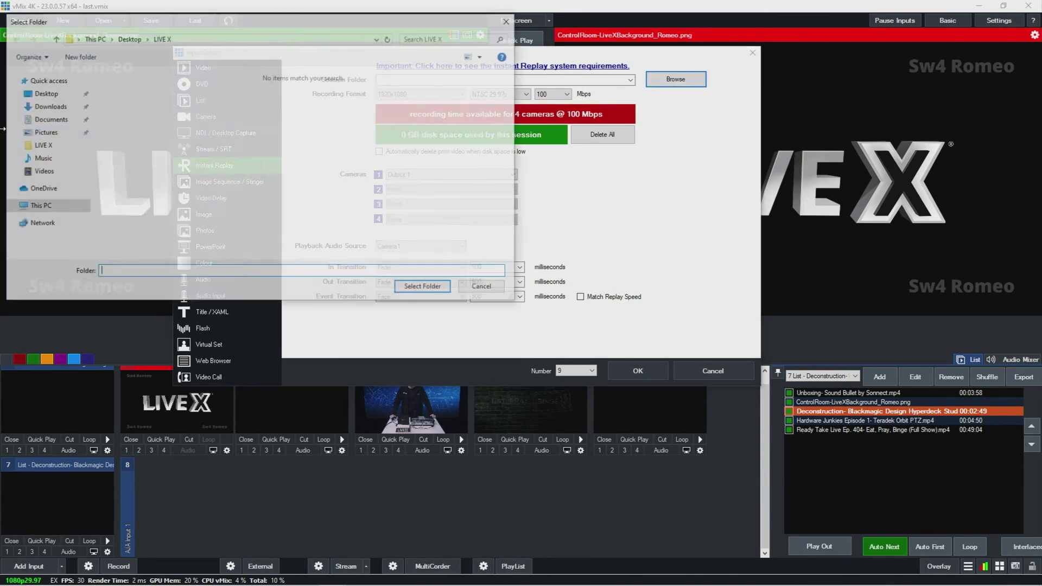
left_click(44, 92)
right_click(225, 191)
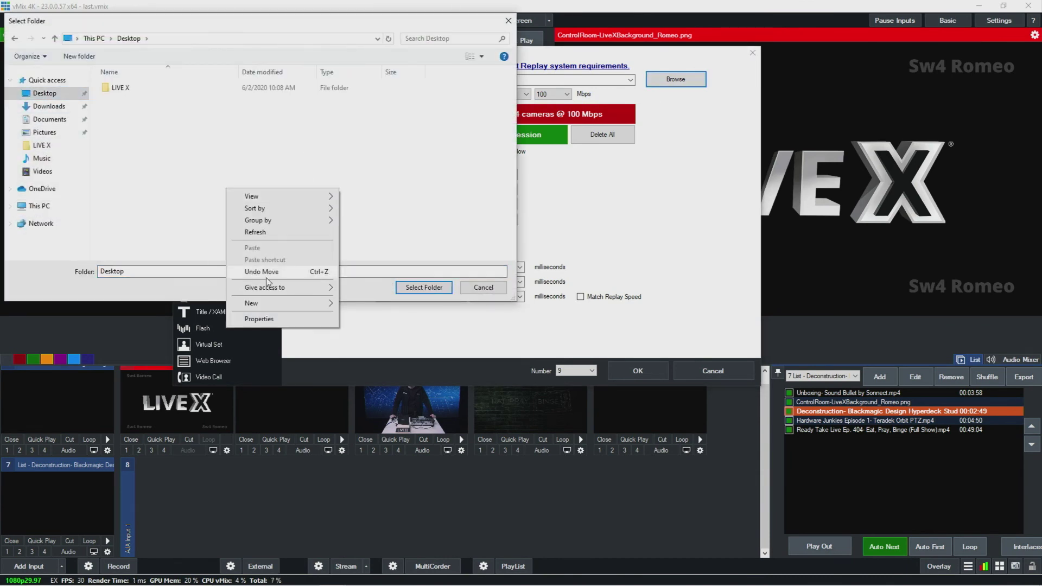
mouse_move(303, 303)
left_click(372, 305)
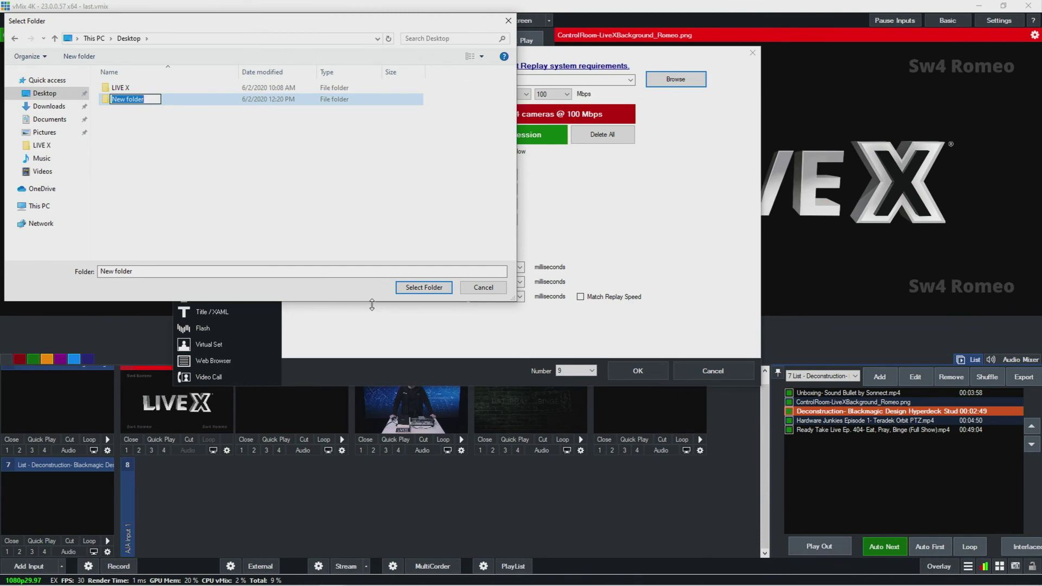
type("Replay")
left_click(423, 289)
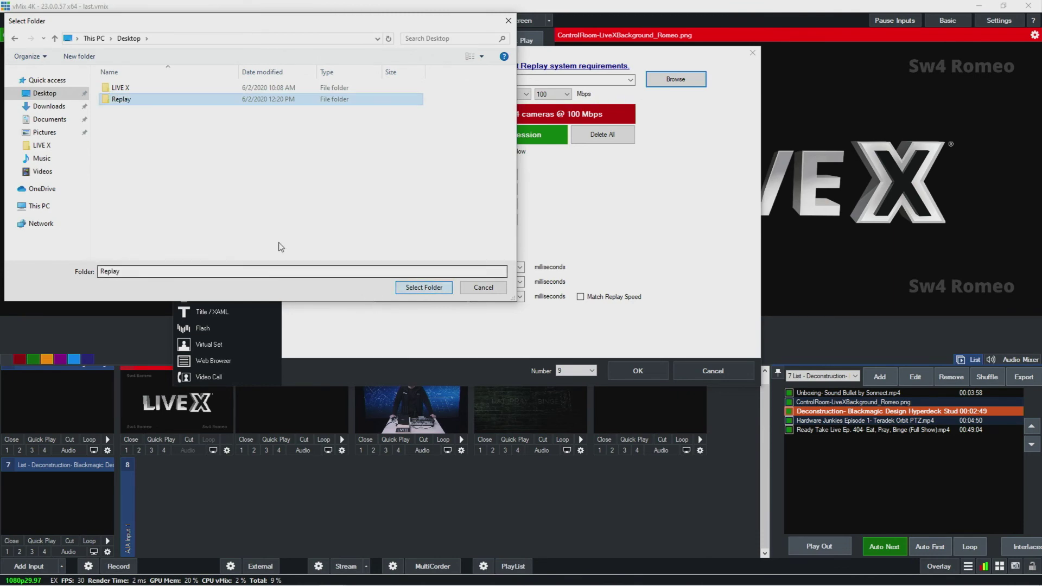
left_click(442, 288)
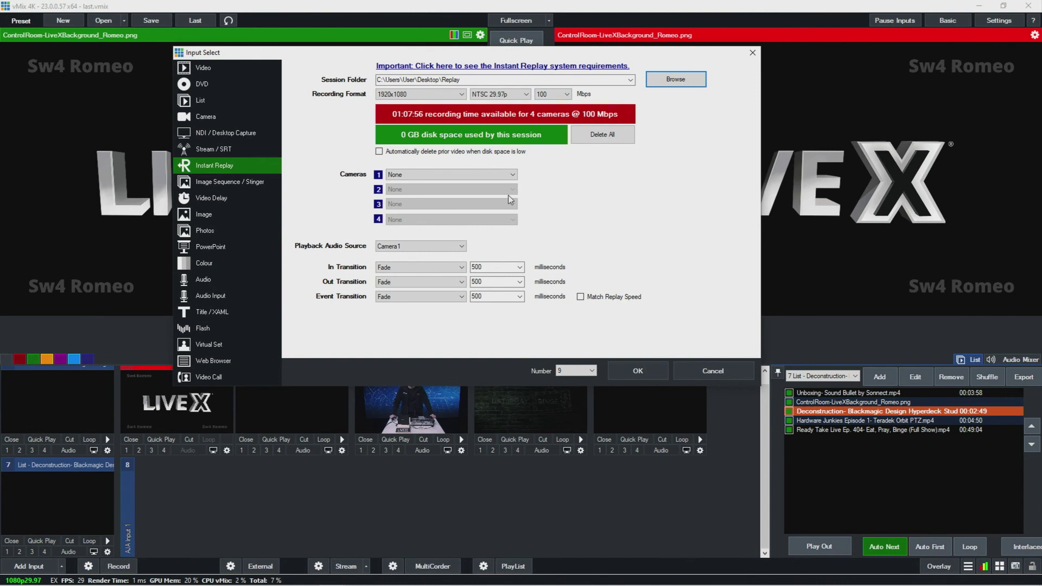
Set the recording format to 1280x720 at 50 Mbps and create the instant replay inputs
left_click(453, 96)
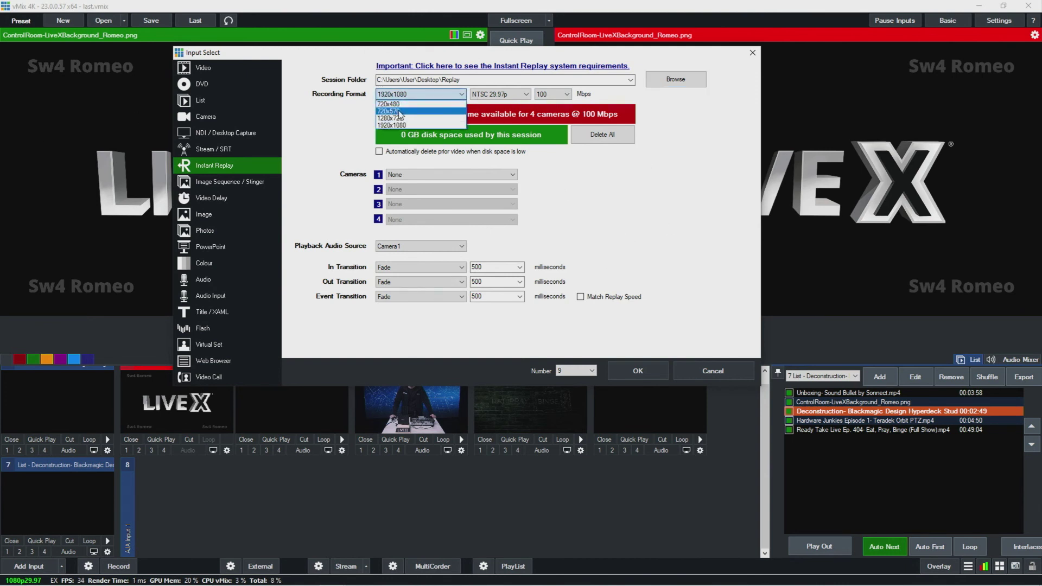
left_click(393, 118)
left_click(539, 94)
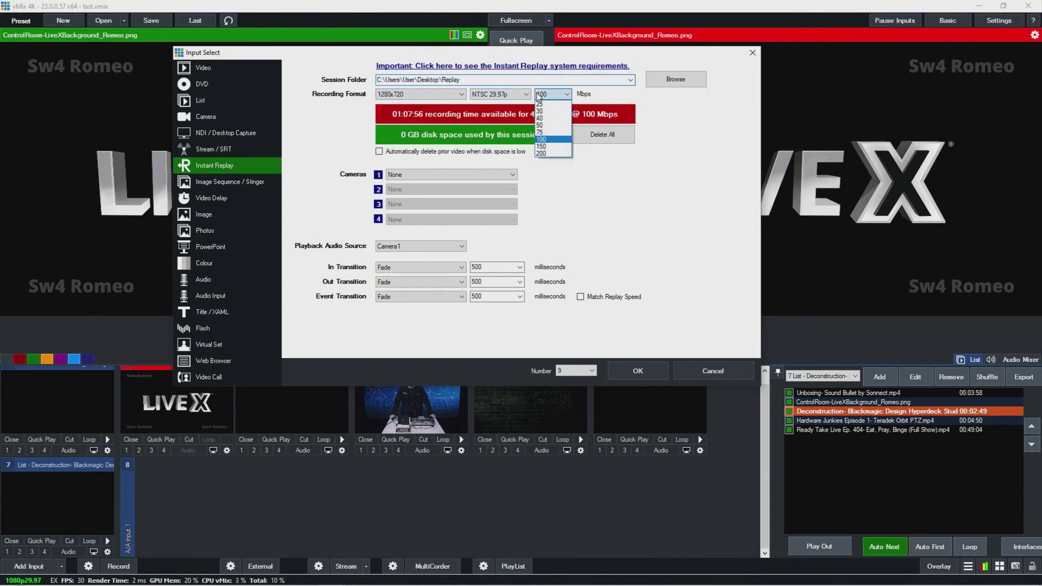
left_click(548, 124)
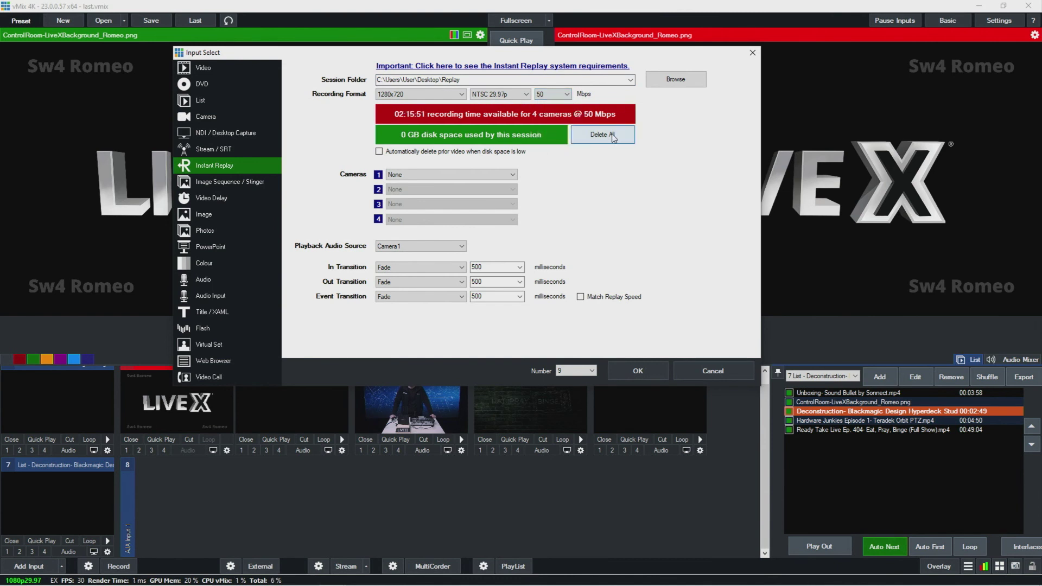
left_click(643, 369)
Preview Replay - A, then Replay - B, and turn on looping for Replay - A
left_click(248, 493)
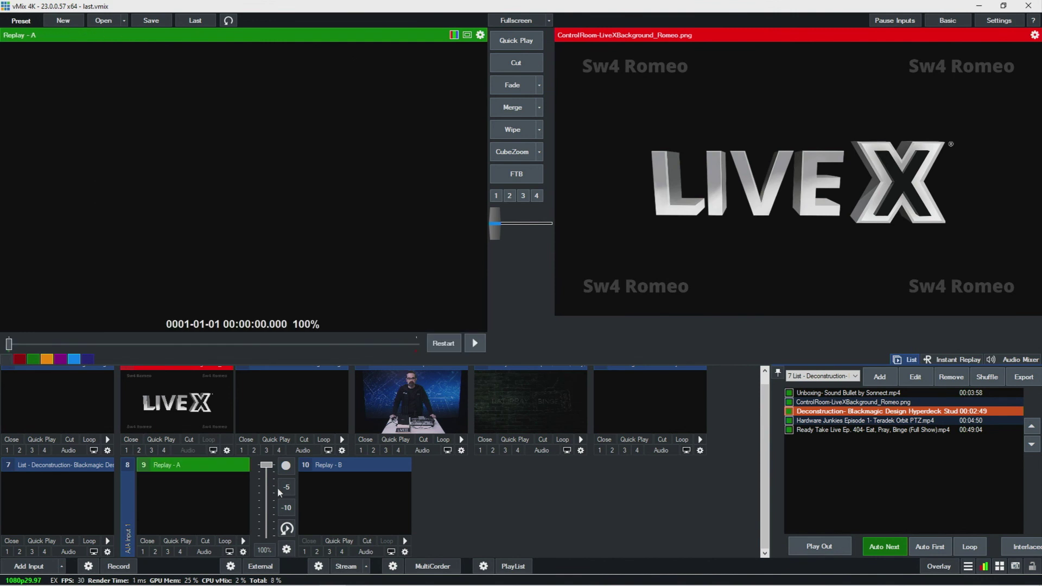
left_click(358, 494)
left_click(219, 542)
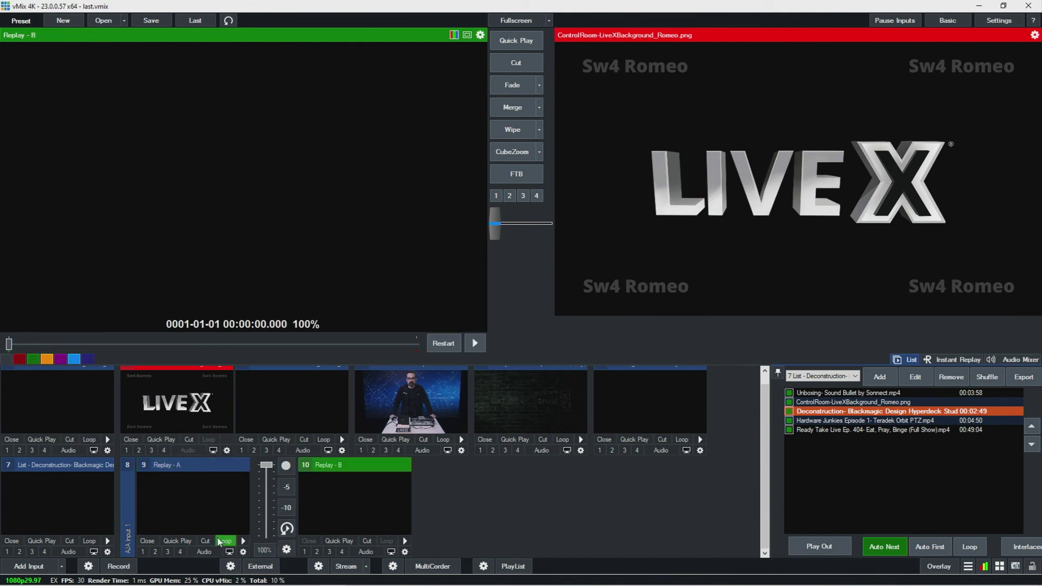
Show the Instant Replay events and playback panel and widen it to the left
left_click(962, 360)
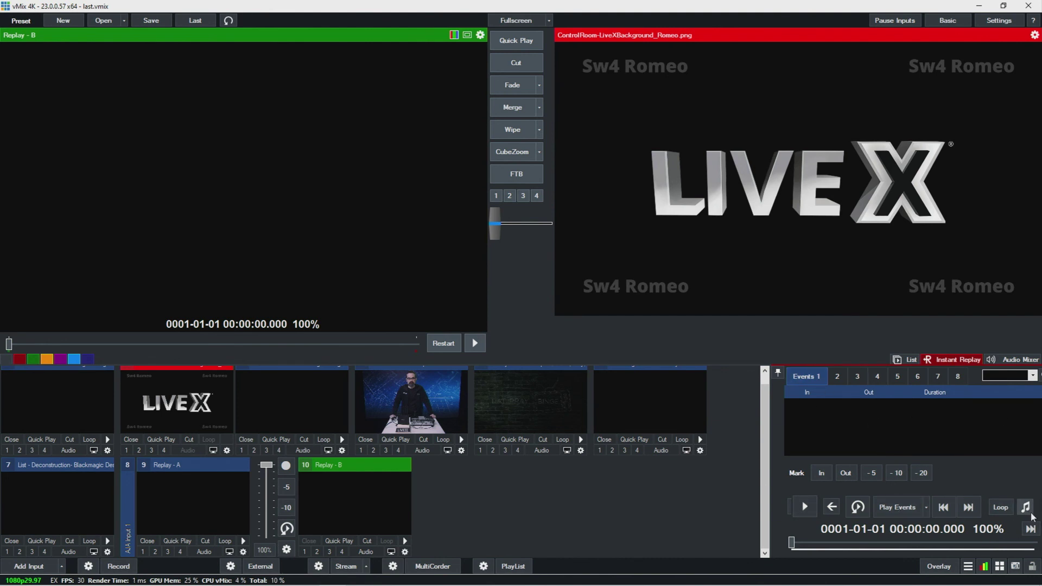
left_click_drag(773, 409, 717, 409)
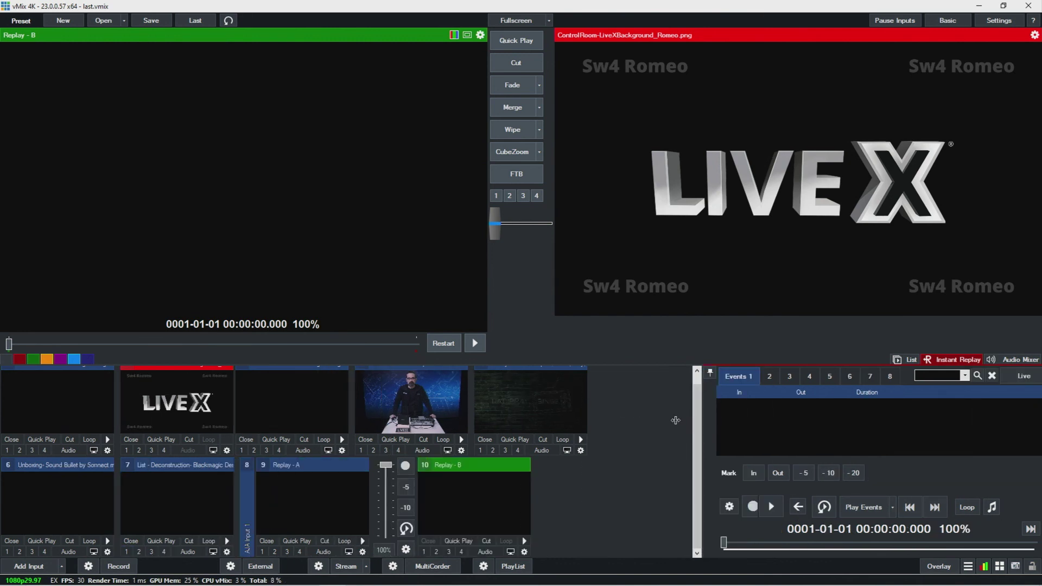
left_click_drag(675, 420, 648, 420)
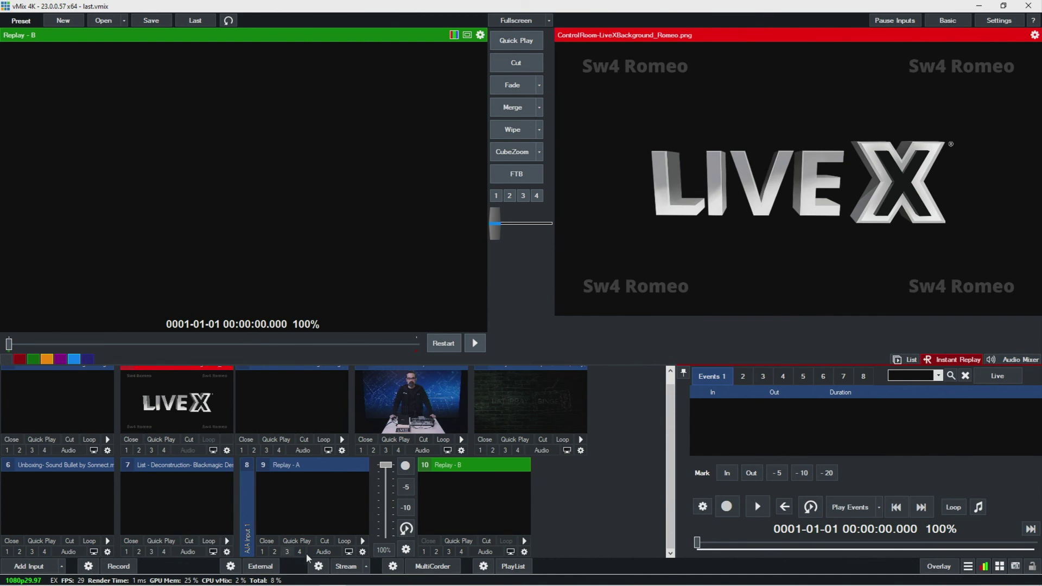